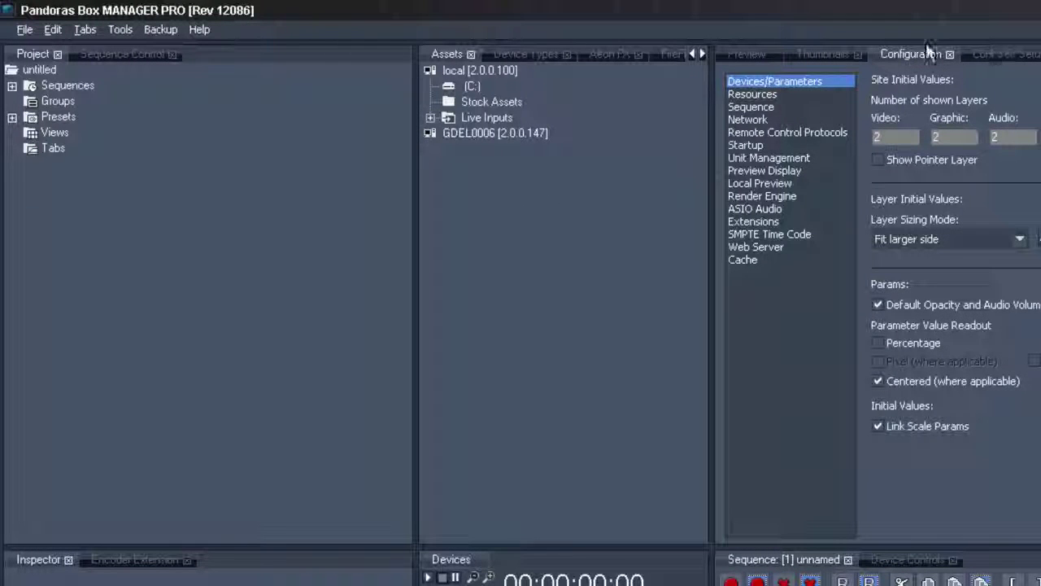
Step: Show the Network configuration page with the domain and preferred network adapter
{"action": "left_click", "coordinate": [765, 121]}
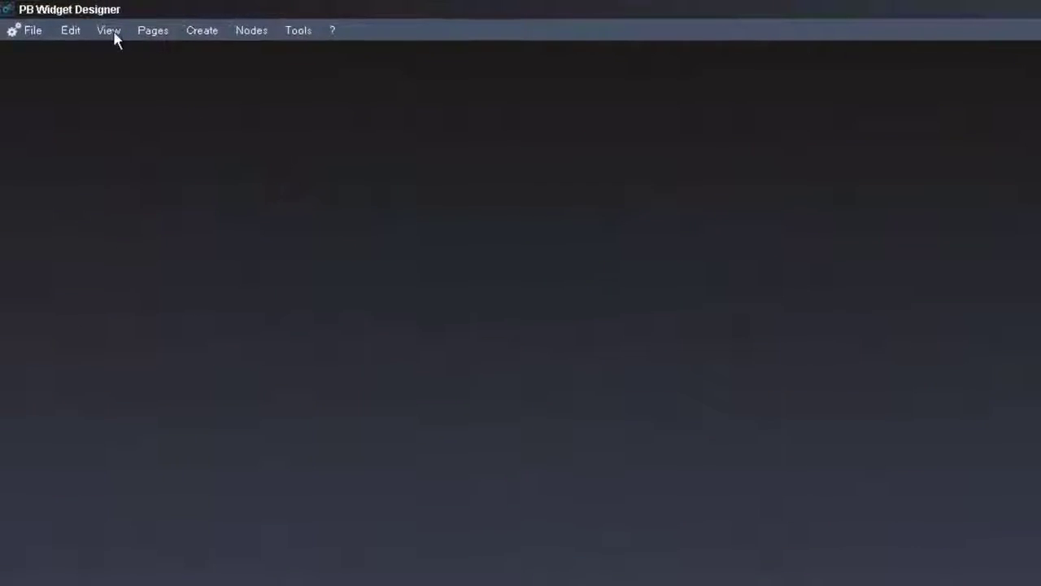
Step: In Pandoras Box IP Configuration, set Master Connection Domain to 1 and enable connections
{"action": "left_click", "coordinate": [70, 32]}
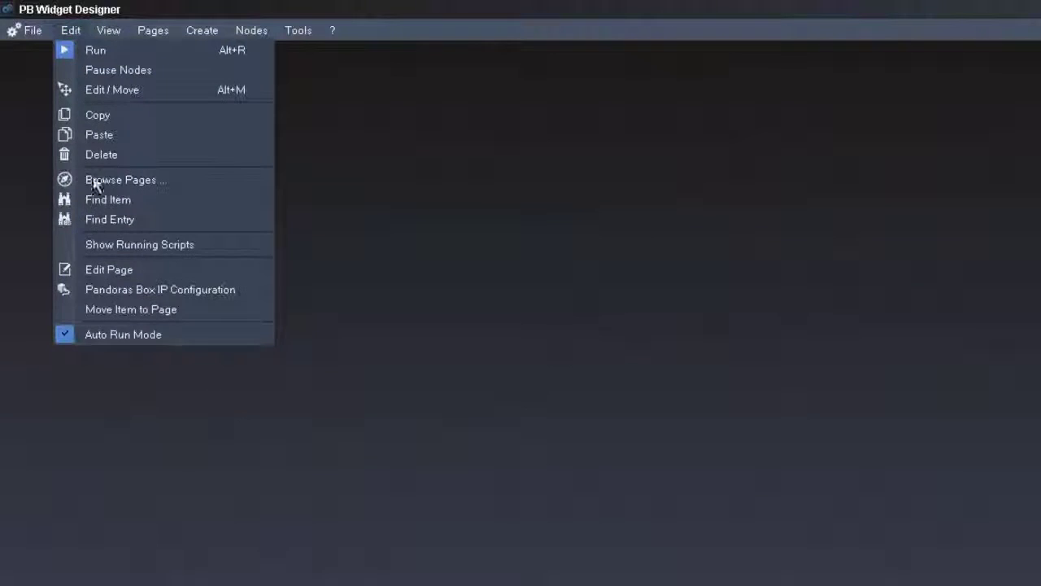
{"action": "left_click", "coordinate": [130, 291]}
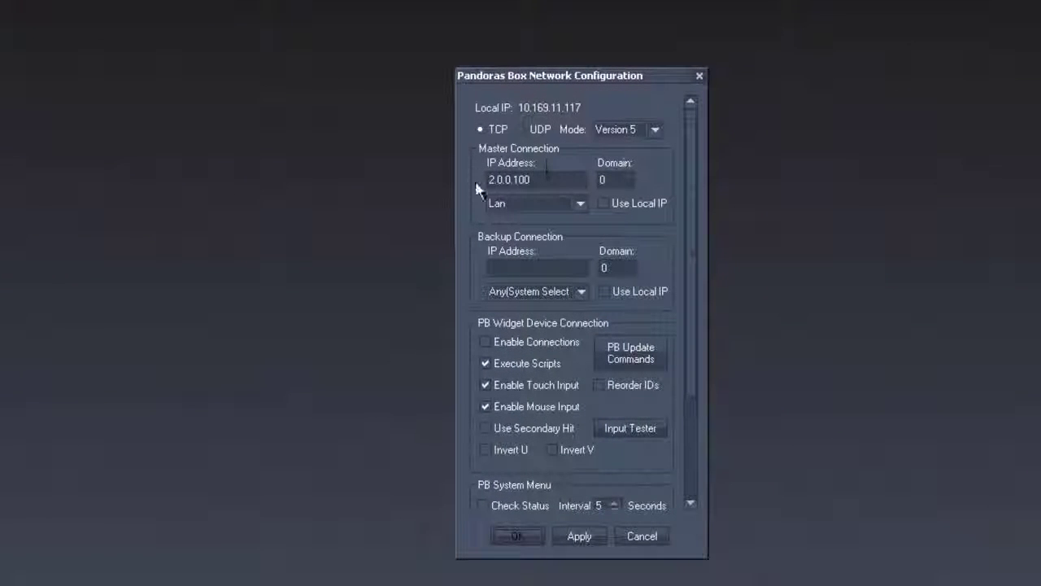
{"action": "double_click", "coordinate": [613, 178]}
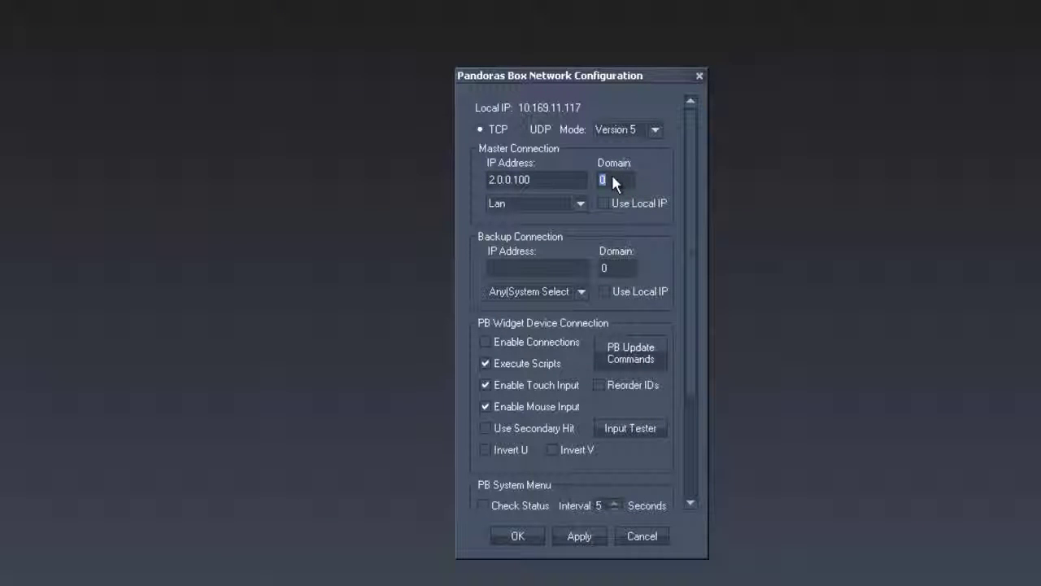
{"action": "type", "text": "1"}
{"action": "left_click", "coordinate": [485, 343]}
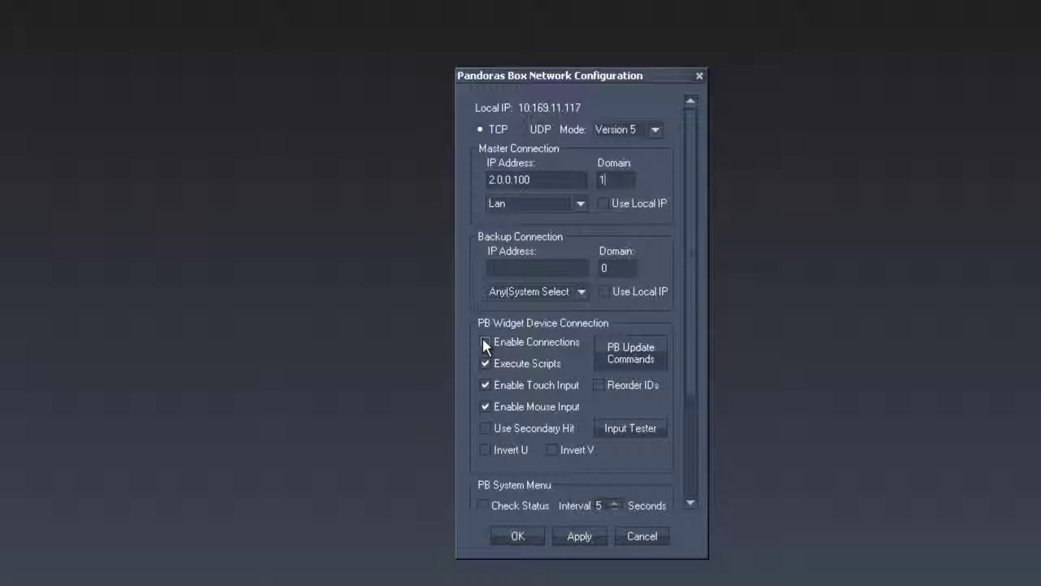
{"action": "left_click", "coordinate": [530, 538]}
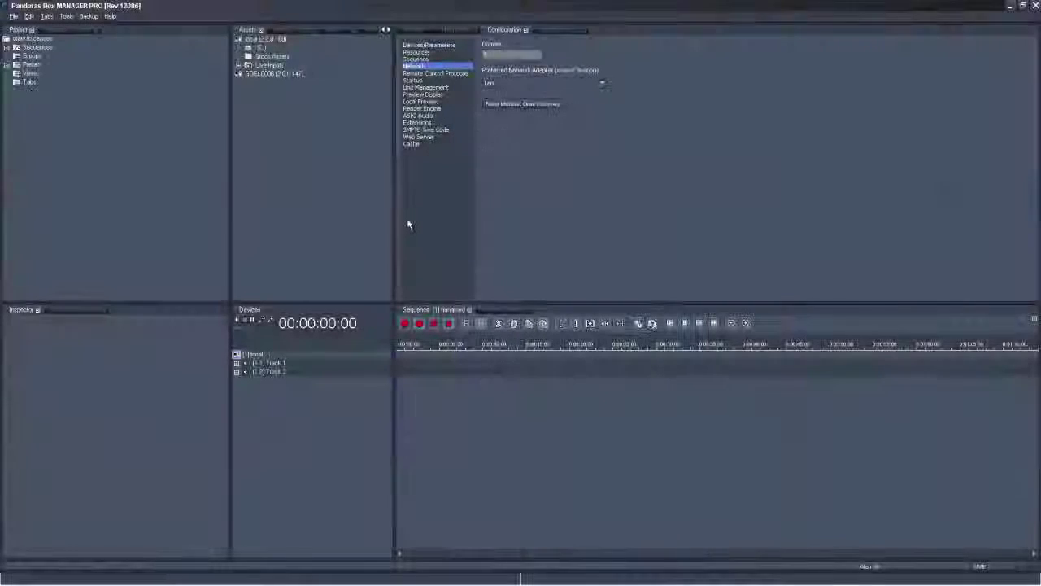
Step: Add the GDEL0006 player from Assets and a Widget Designer.clib device to Devices
{"action": "left_click", "coordinate": [410, 33]}
{"action": "left_click", "coordinate": [263, 73]}
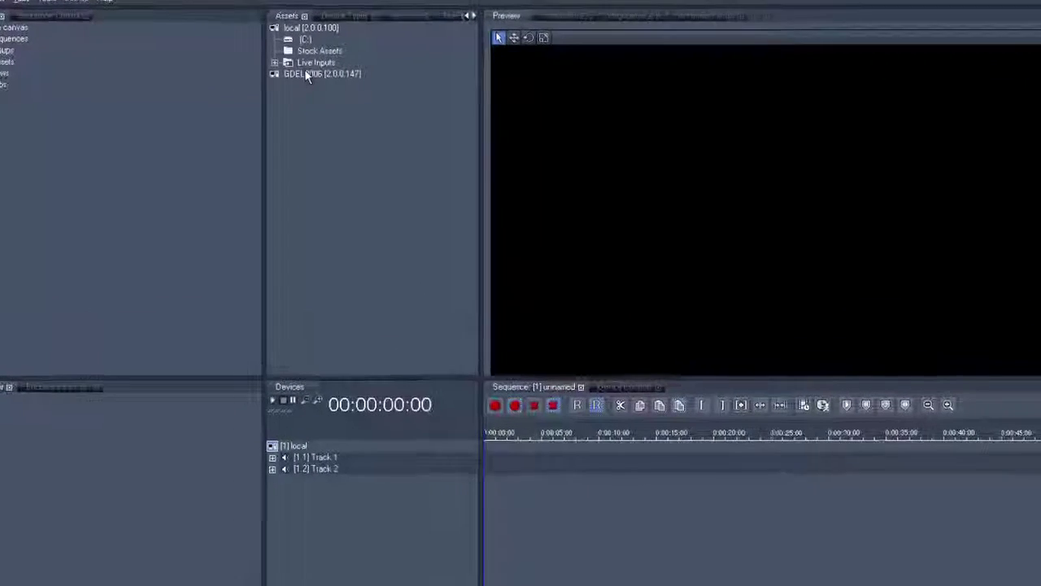
{"action": "left_click_drag", "start_coordinate": [312, 559], "coordinate": [310, 553]}
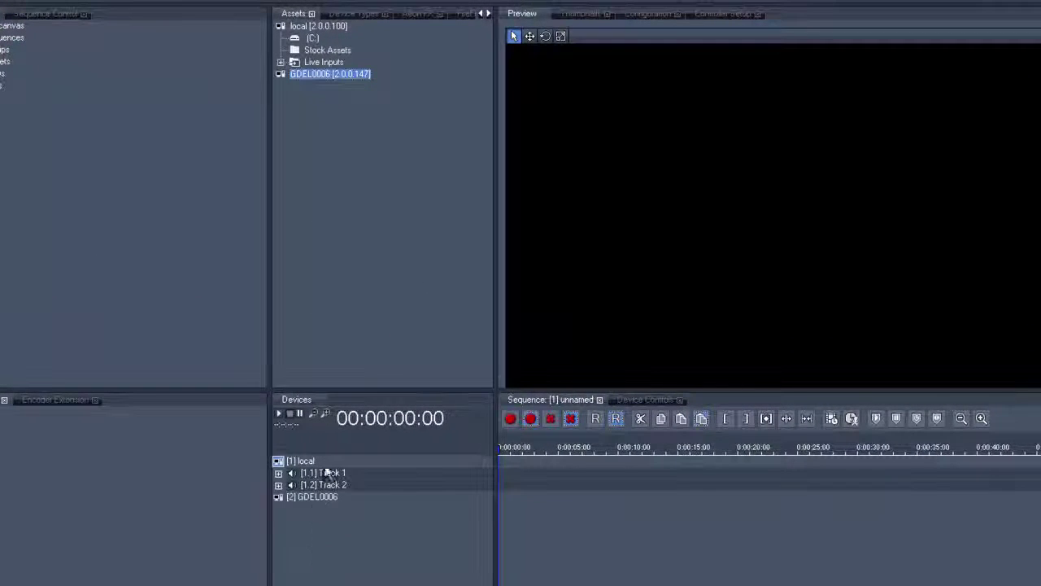
{"action": "left_click", "coordinate": [351, 13]}
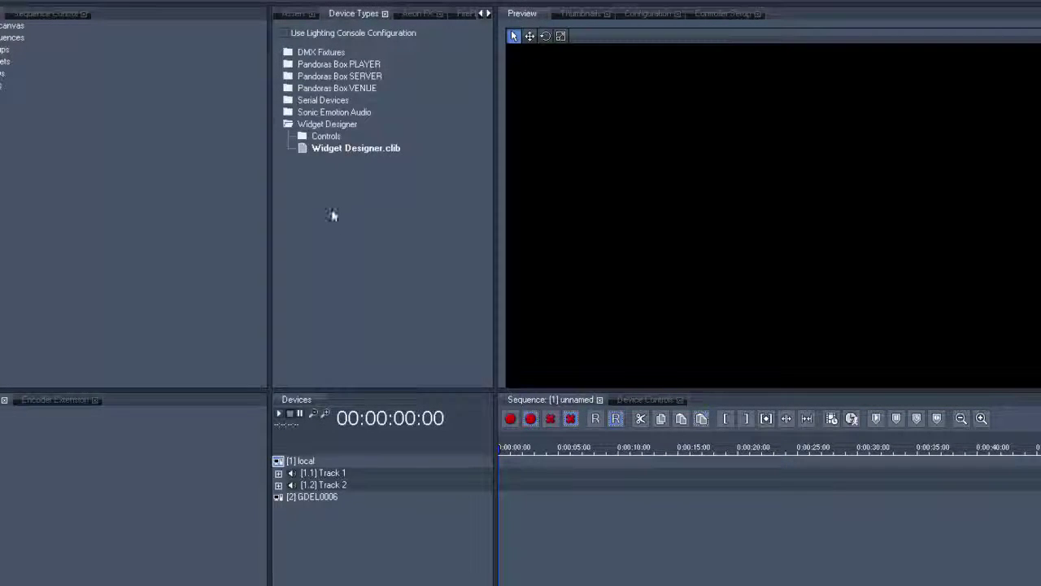
{"action": "mouse_move", "coordinate": [335, 515]}
{"action": "left_mouse_down"}
{"action": "mouse_move", "coordinate": [339, 539]}
{"action": "mouse_move", "coordinate": [345, 532]}
{"action": "left_mouse_up"}
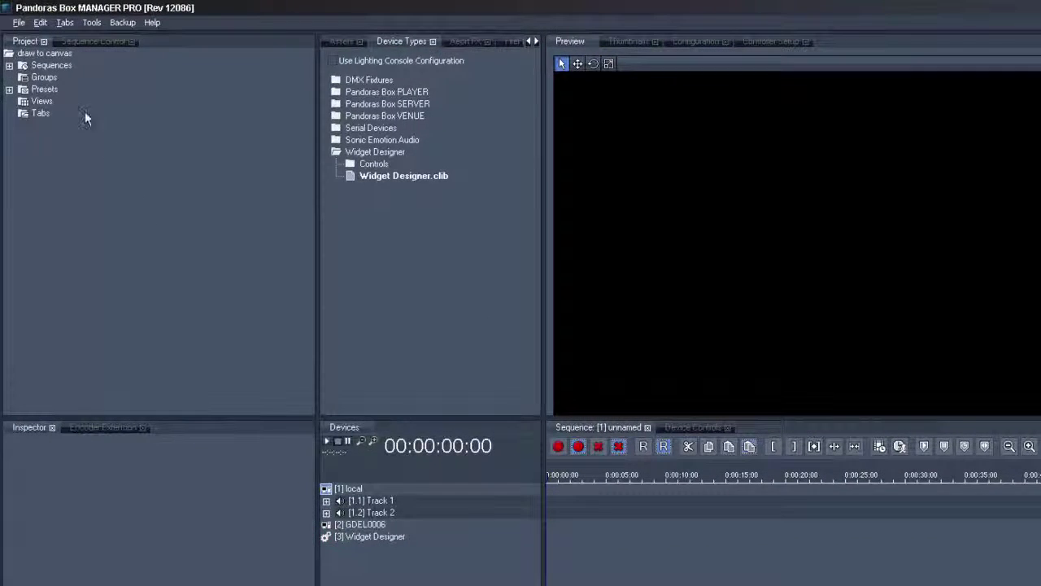
Step: Add a new canvas to the draw to canvas project and select it
{"action": "left_click", "coordinate": [44, 53]}
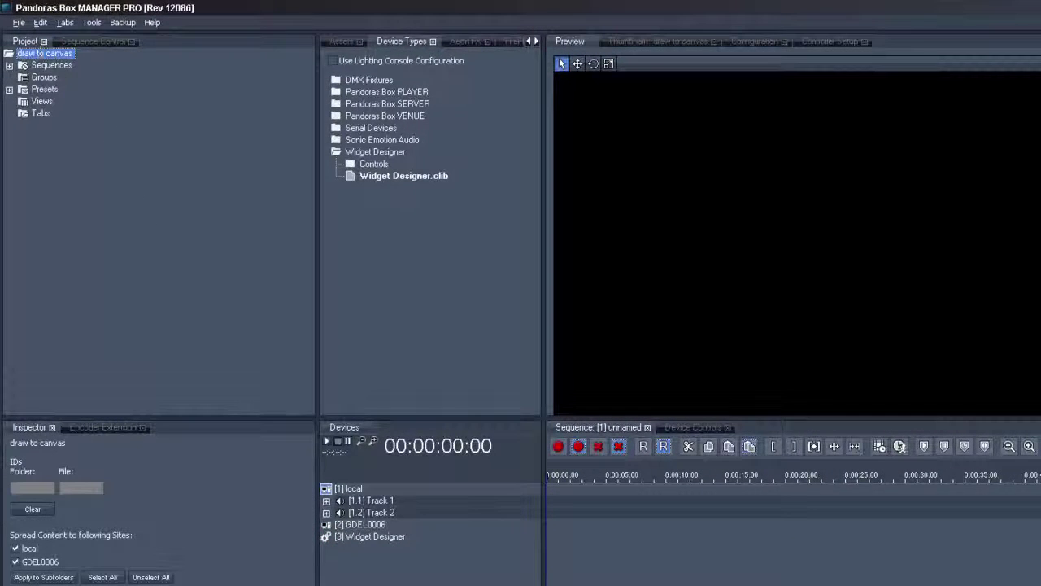
{"action": "right_click", "coordinate": [44, 53]}
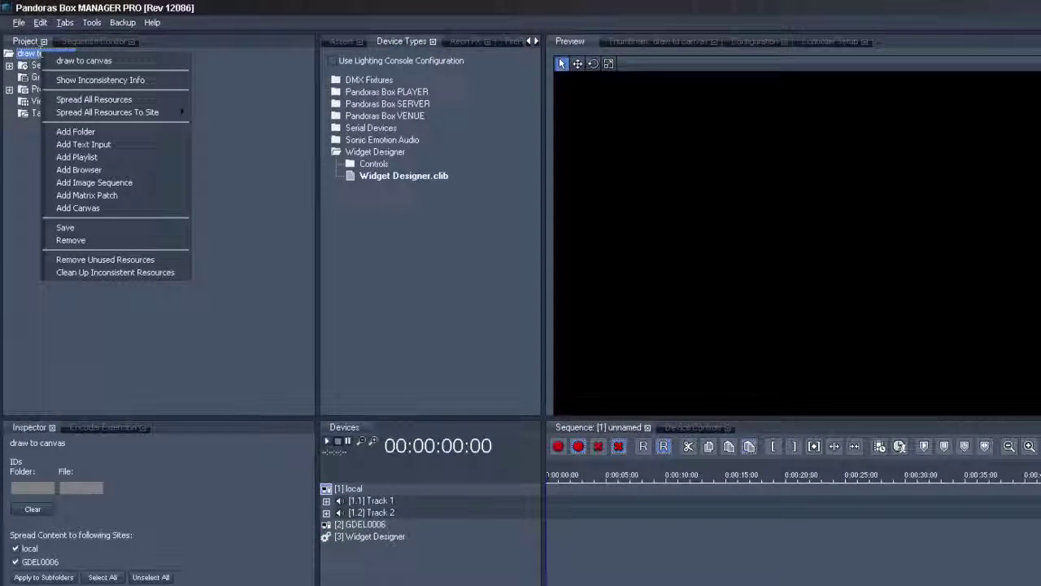
{"action": "left_click", "coordinate": [77, 207]}
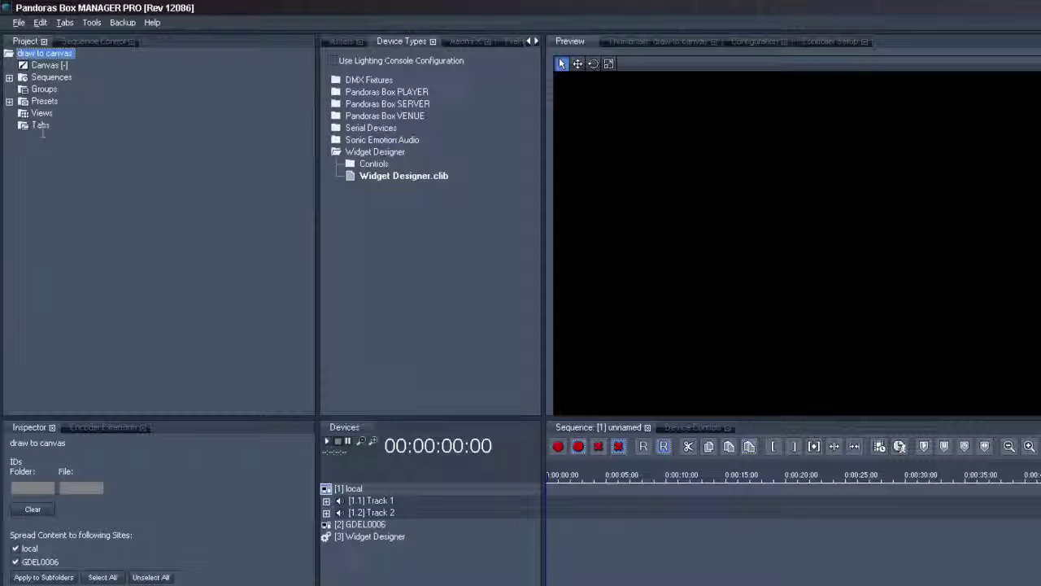
{"action": "left_click", "coordinate": [49, 66]}
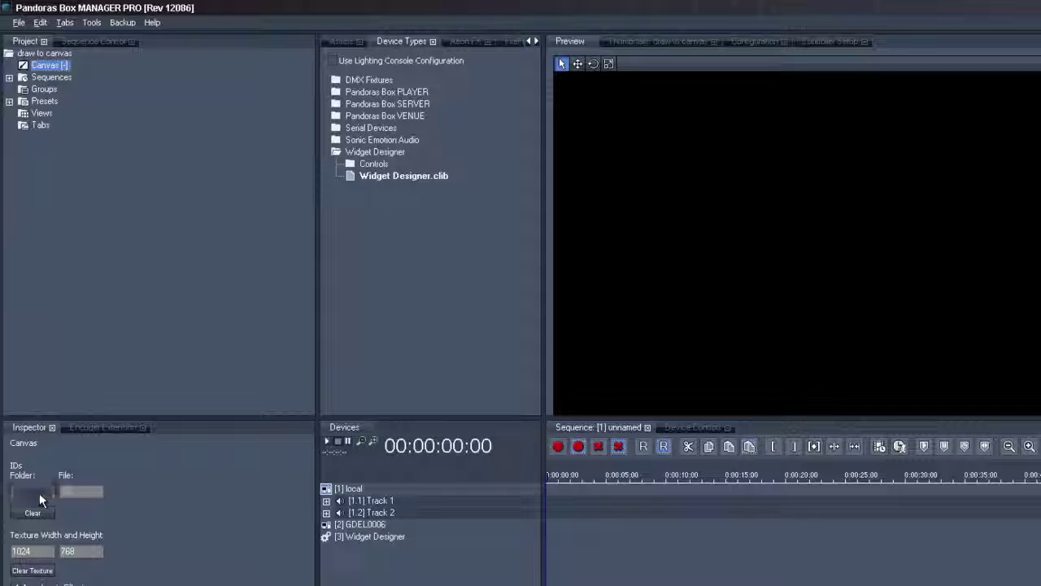
Step: Set the canvas texture size to 1920 × 1080 in the Inspector
{"action": "left_click", "coordinate": [83, 493]}
{"action": "double_click", "coordinate": [40, 552]}
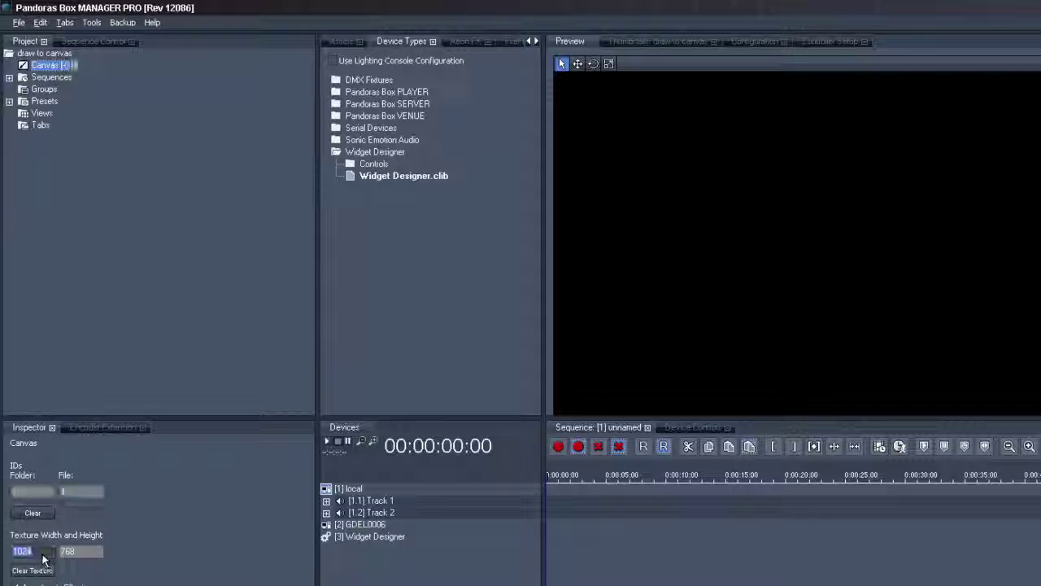
{"action": "type", "text": "1920"}
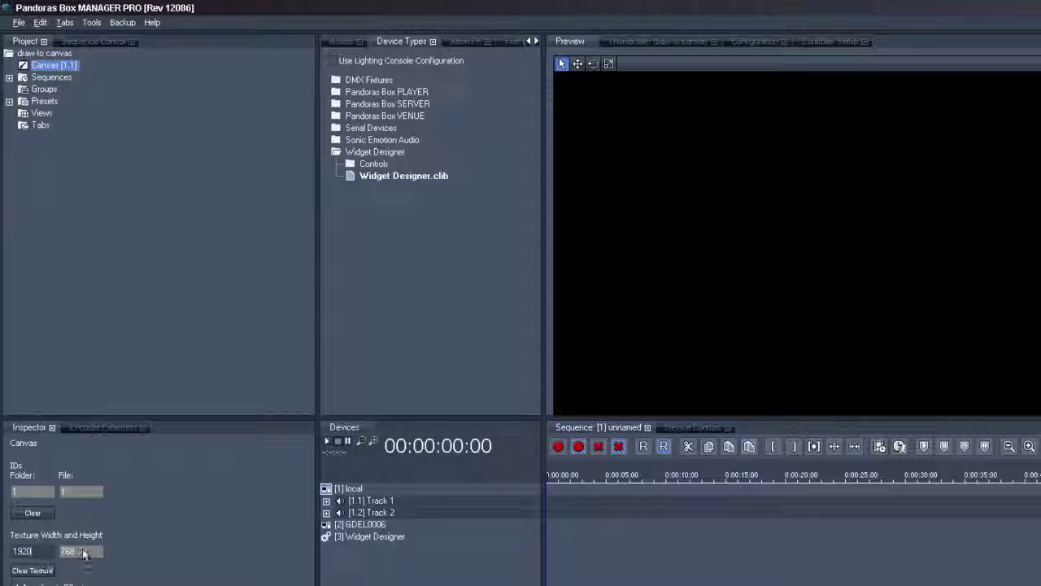
{"action": "double_click", "coordinate": [84, 553]}
{"action": "type", "text": "1080"}
{"action": "key", "text": "Return"}
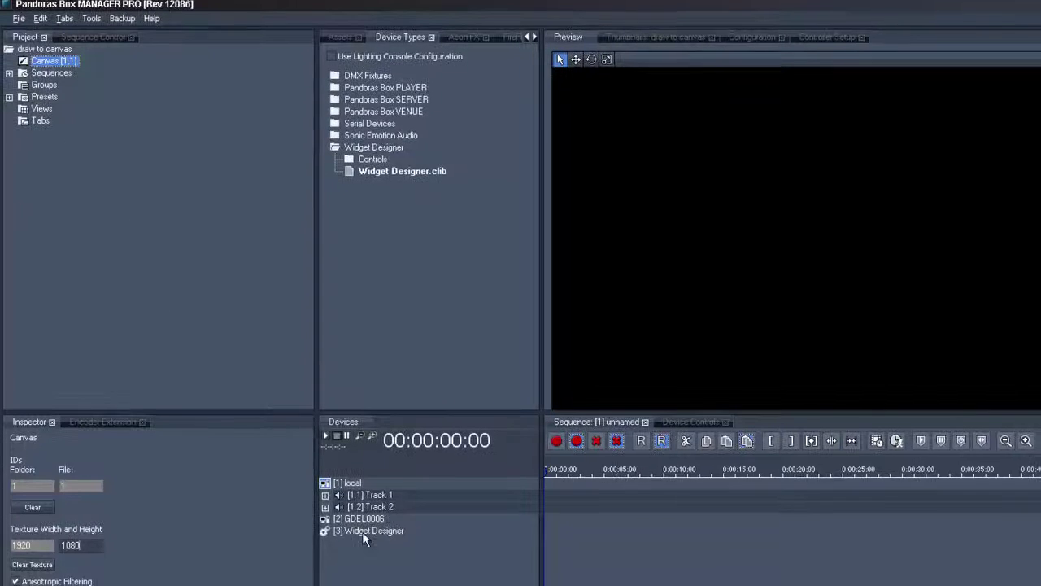
Step: Expand GDEL0006, activate Layer 5 and open the device's context options
{"action": "double_click", "coordinate": [373, 518]}
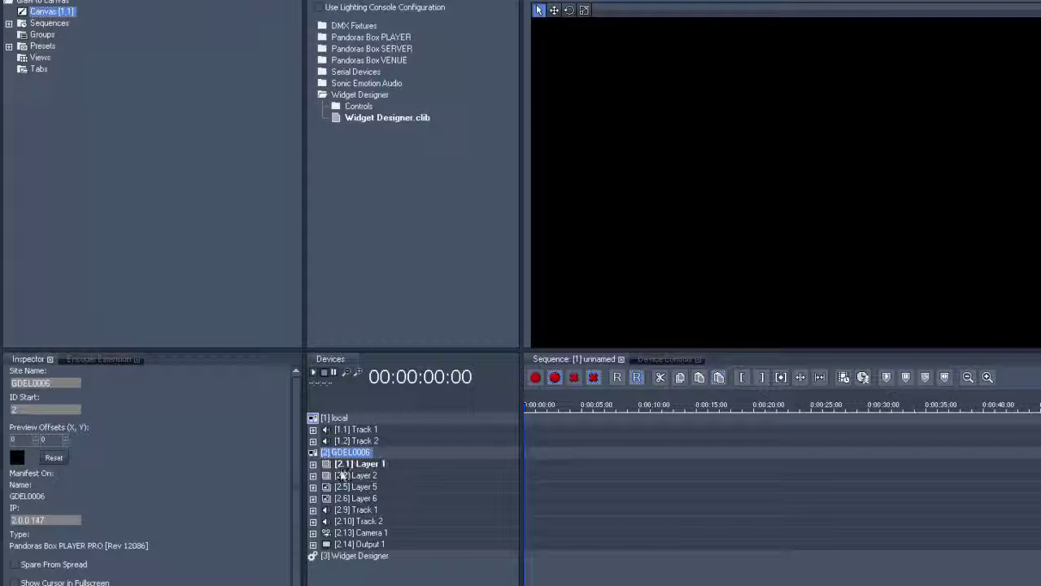
{"action": "left_click", "coordinate": [363, 488]}
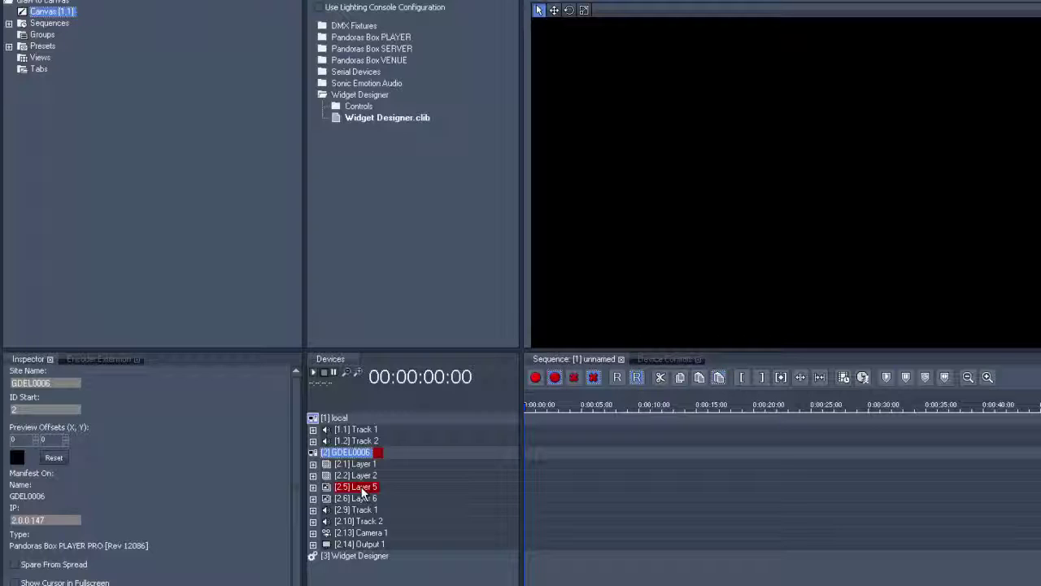
{"action": "left_click", "coordinate": [367, 464]}
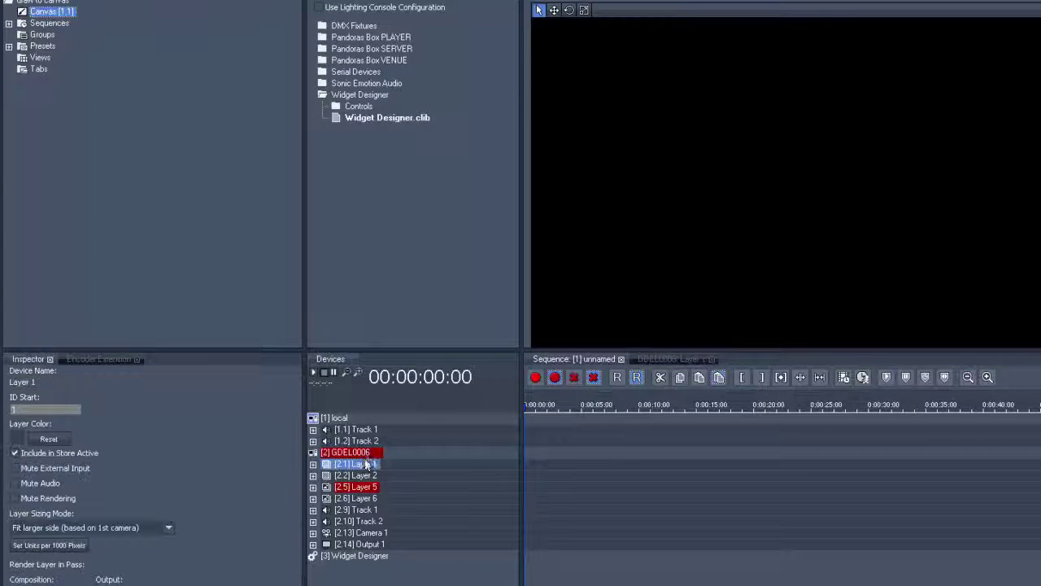
{"action": "left_click", "coordinate": [358, 452]}
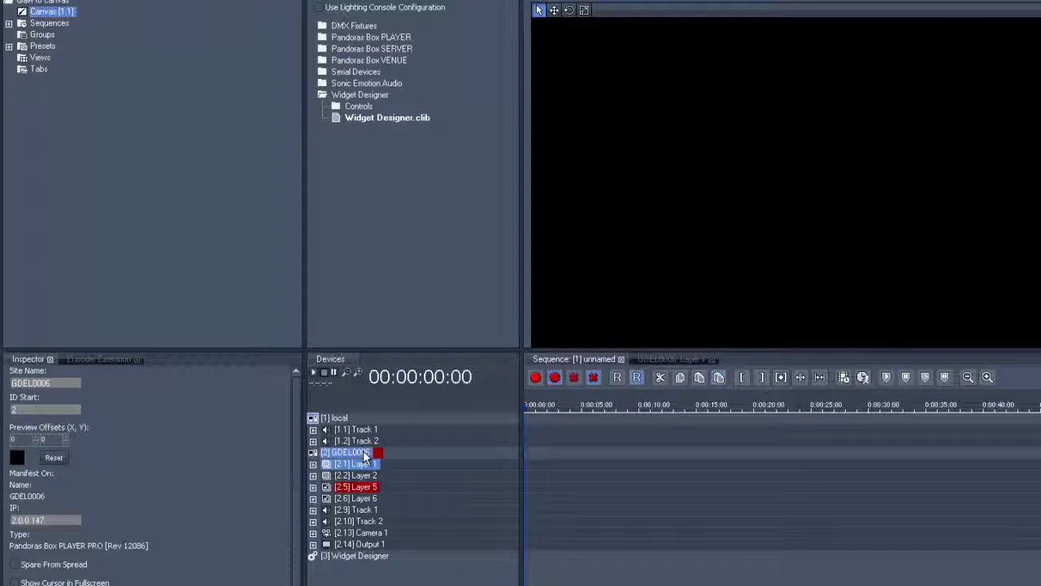
{"action": "right_click", "coordinate": [364, 458]}
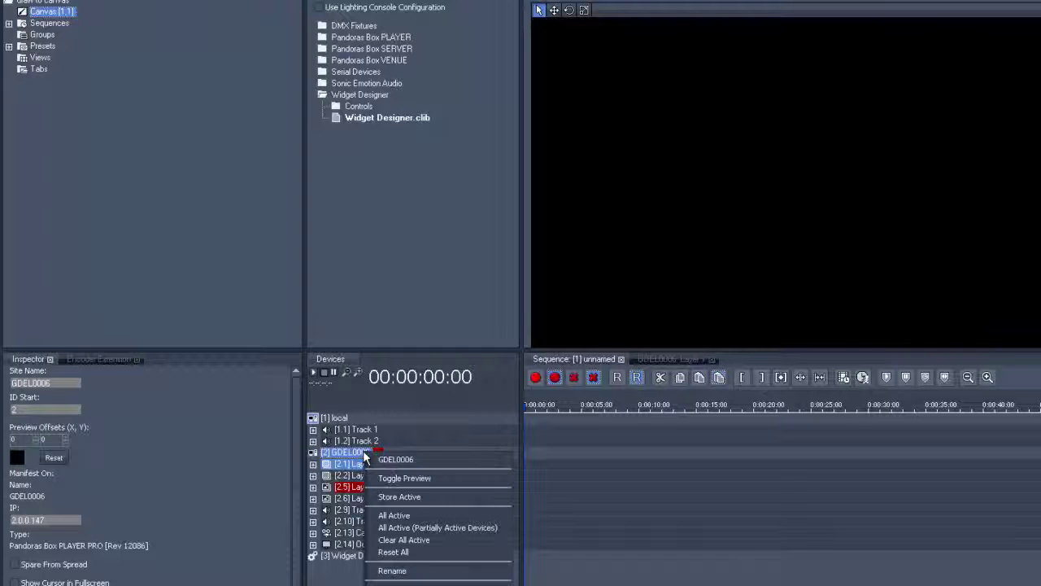
{"action": "left_click", "coordinate": [390, 482]}
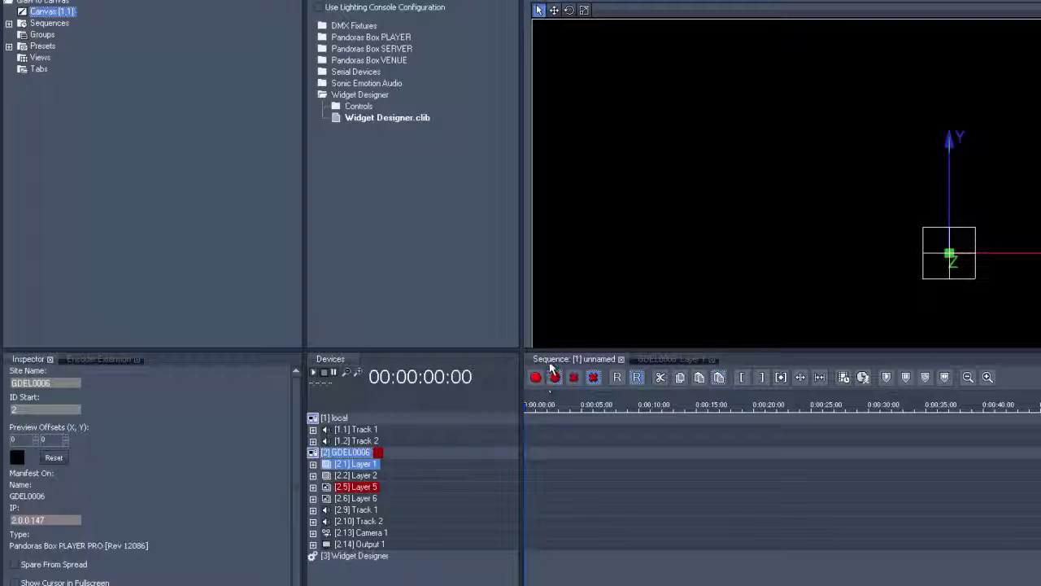
Step: Make the canvas preview taller and open the site's Input Event Settings
{"action": "mouse_move", "coordinate": [554, 370]}
{"action": "left_mouse_down"}
{"action": "mouse_move", "coordinate": [555, 498]}
{"action": "mouse_move", "coordinate": [553, 360]}
{"action": "left_mouse_up"}
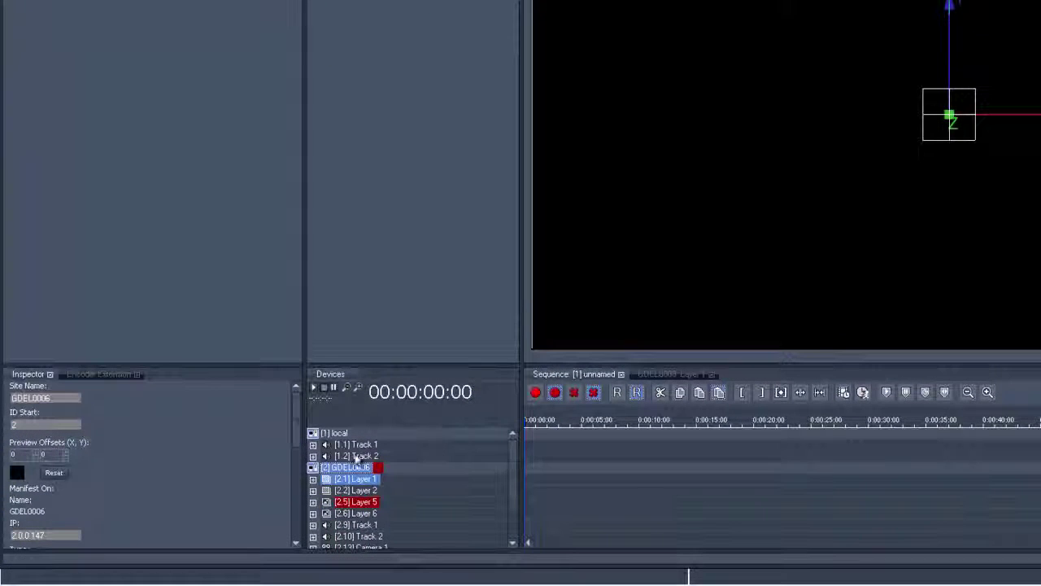
{"action": "left_click_drag", "start_coordinate": [292, 419], "coordinate": [292, 468]}
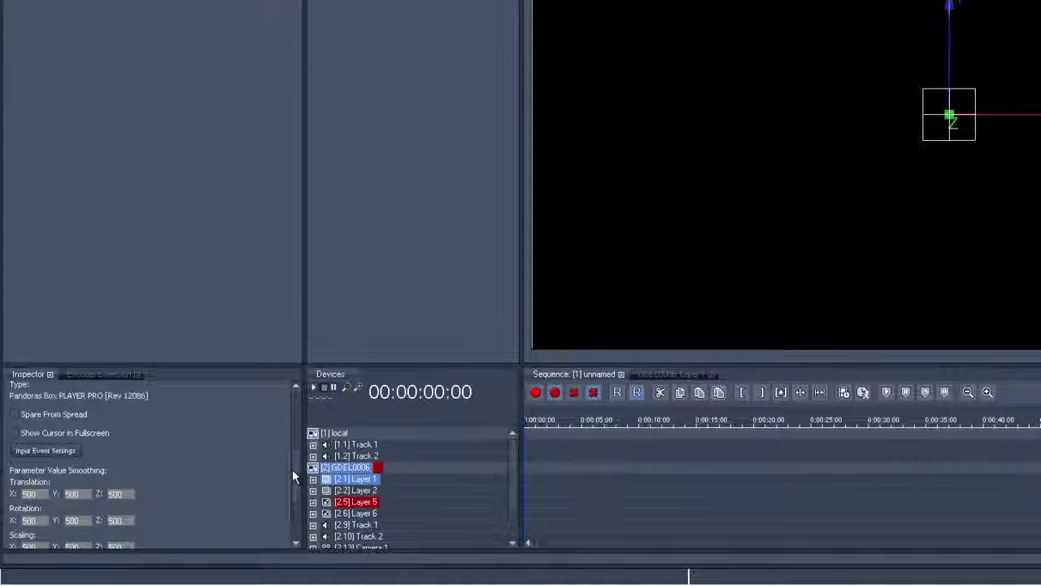
{"action": "left_click", "coordinate": [52, 445]}
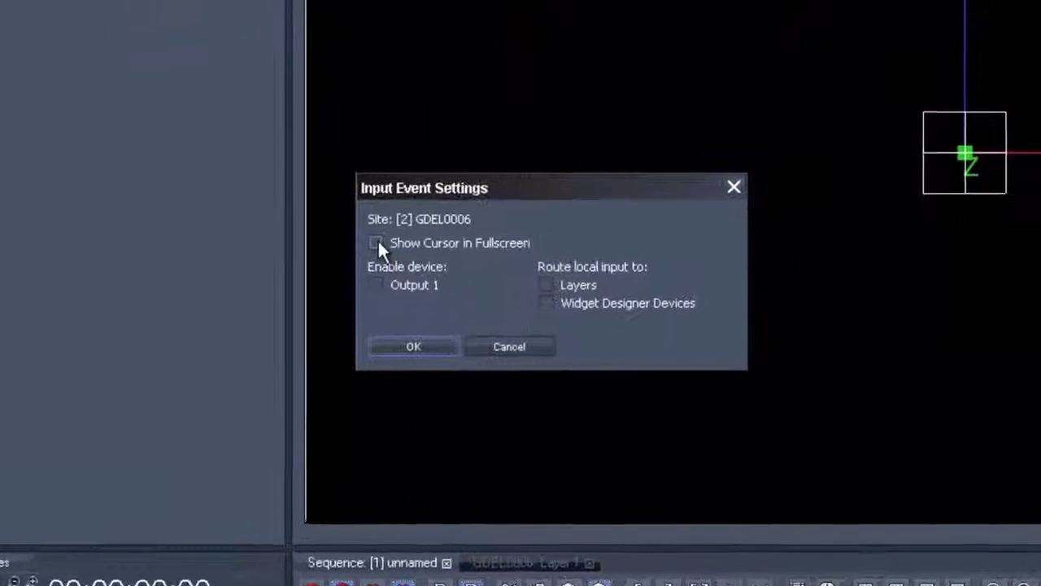
Step: Enable Show Cursor in Fullscreen and Output 1 as input device, then confirm
{"action": "left_click", "coordinate": [576, 172]}
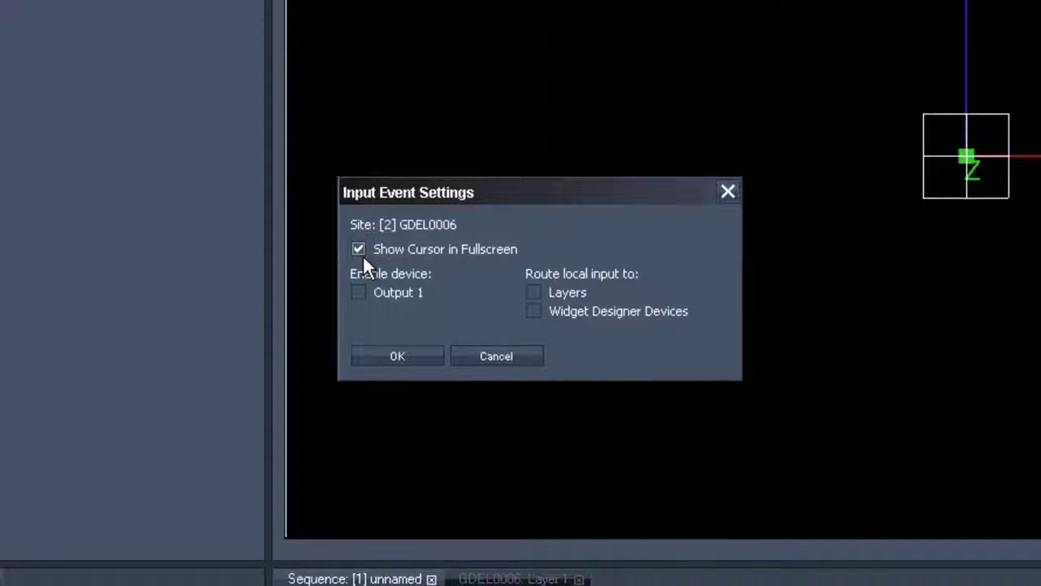
{"action": "left_click", "coordinate": [360, 289]}
{"action": "left_click", "coordinate": [379, 356]}
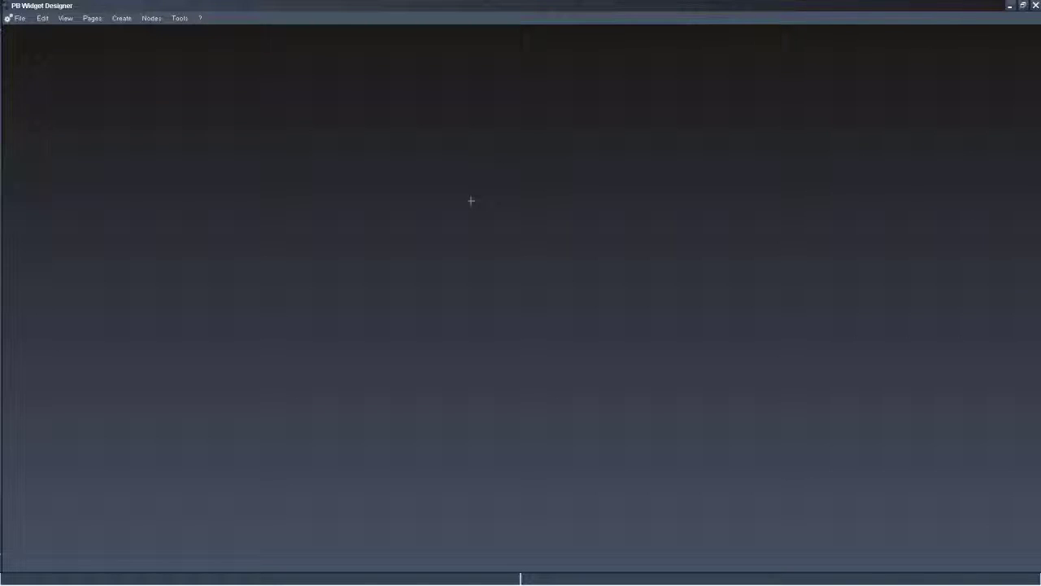
Step: Place a Layer Mouse UV Draw To Canvas node from Nodes > Interaction on the page
{"action": "left_click", "coordinate": [149, 18]}
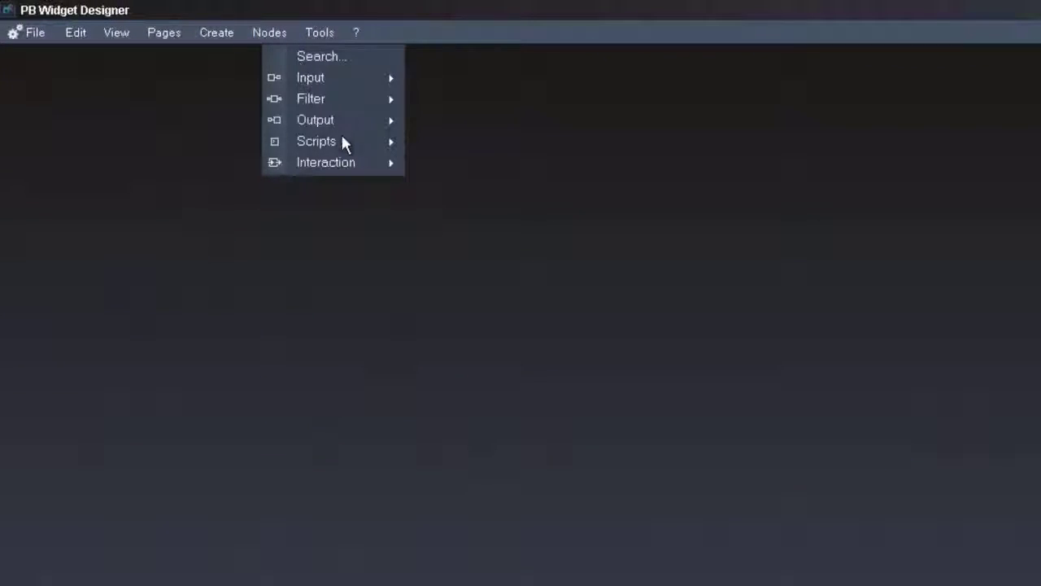
{"action": "mouse_move", "coordinate": [360, 165]}
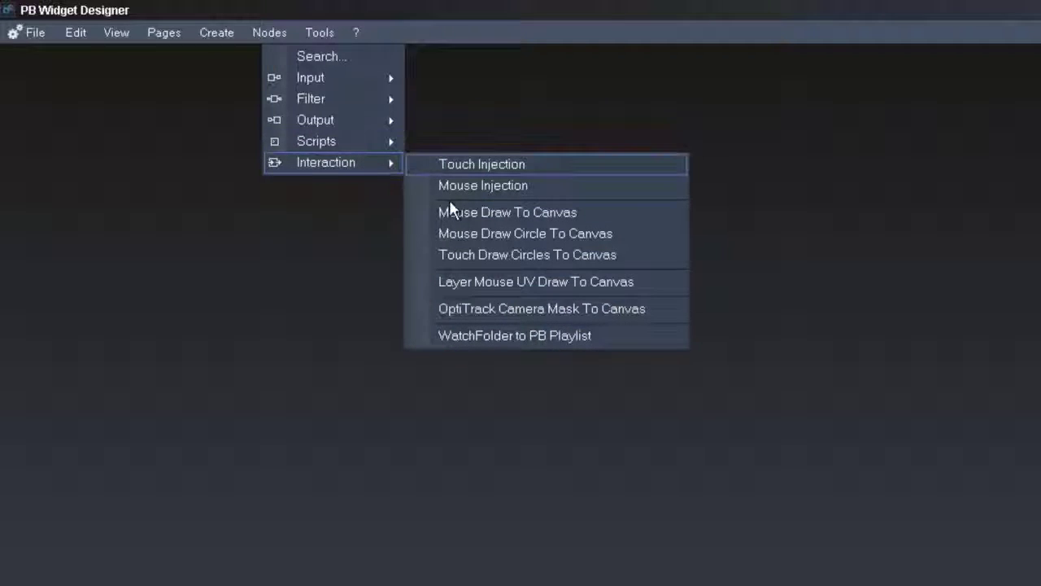
{"action": "left_click", "coordinate": [488, 281]}
{"action": "left_click", "coordinate": [306, 210]}
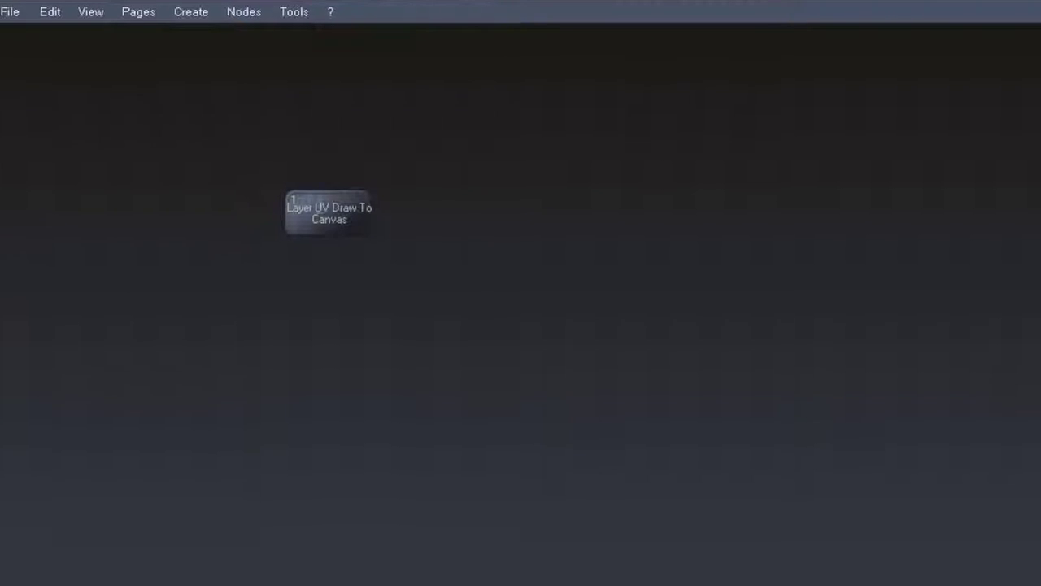
Step: Set the node's source IP to 2.0.0.100, Site ID 2 and Device ID 5
{"action": "double_click", "coordinate": [118, 41]}
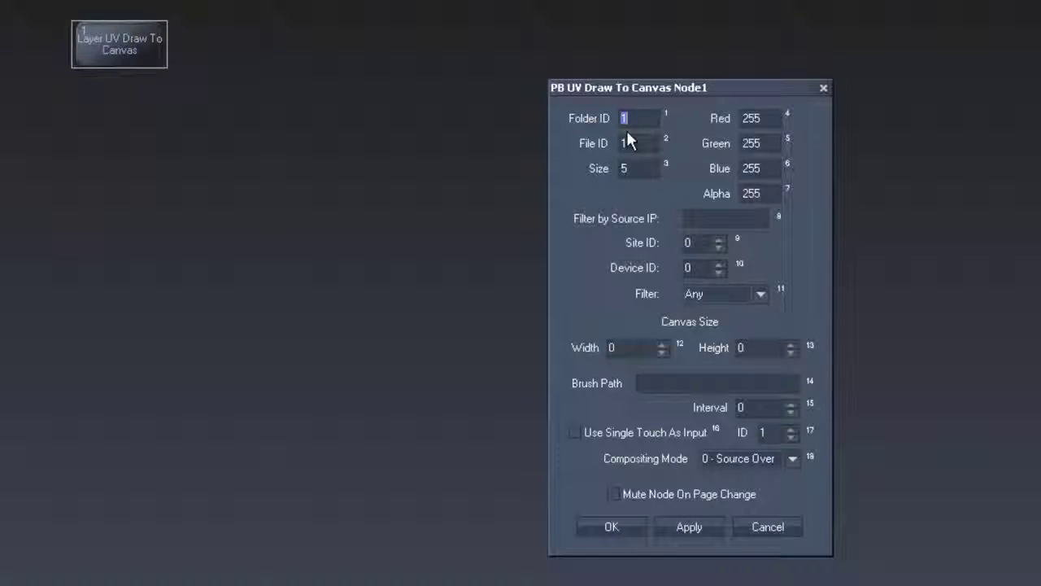
{"action": "left_click", "coordinate": [703, 220]}
{"action": "type", "text": ".100"}
{"action": "left_click", "coordinate": [720, 240]}
{"action": "left_click", "coordinate": [719, 264]}
Step: Set the node's canvas Width 1920 and Height 1080, and confirm
{"action": "left_click", "coordinate": [631, 349]}
{"action": "double_click", "coordinate": [633, 349]}
{"action": "type", "text": "1920"}
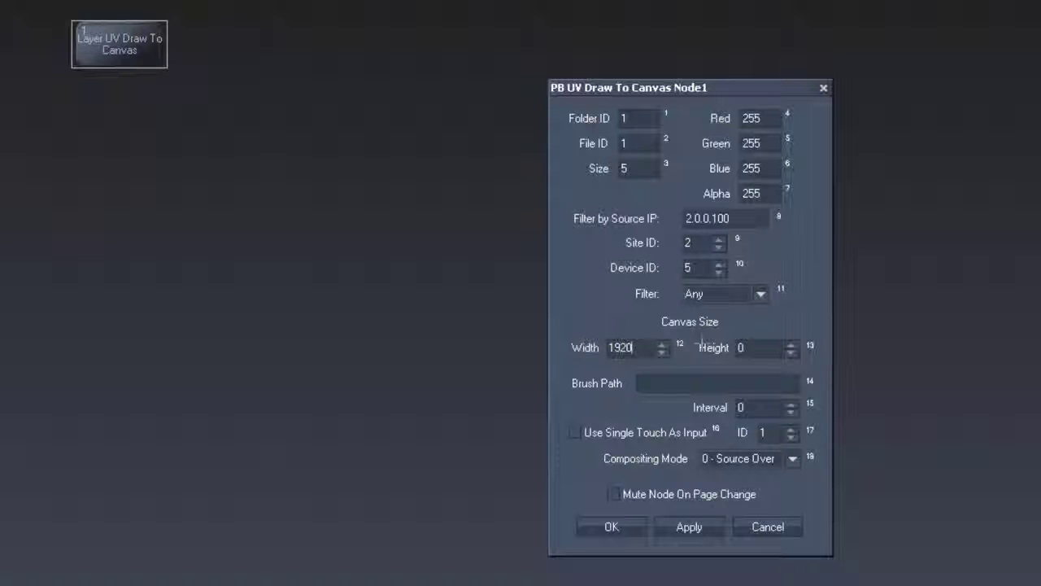
{"action": "double_click", "coordinate": [744, 347]}
{"action": "type", "text": "1080"}
{"action": "left_click", "coordinate": [625, 526]}
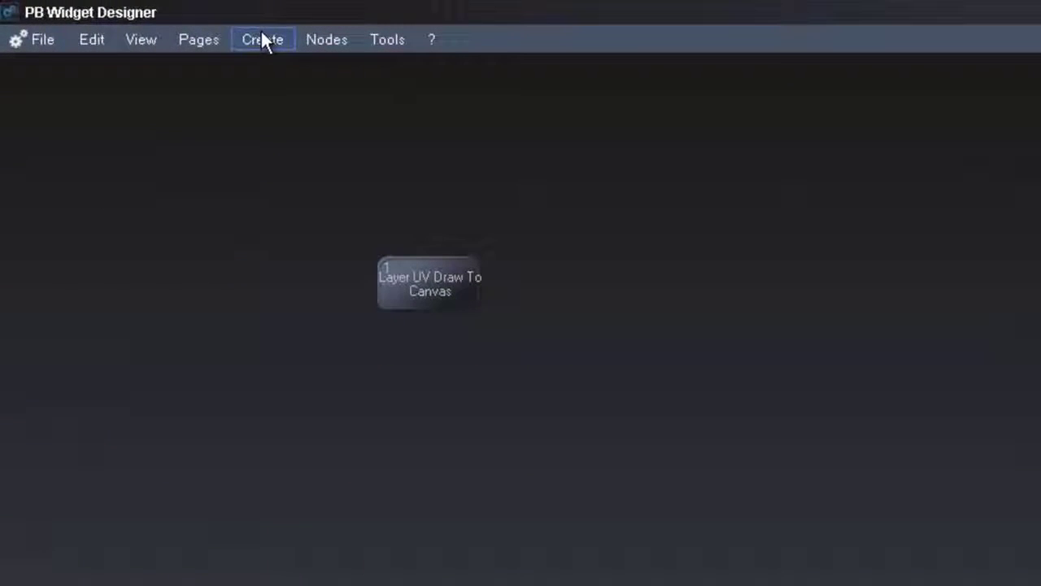
Step: Create a Custom Script button from Create > Buttons and place it on the page
{"action": "left_click", "coordinate": [262, 41]}
{"action": "mouse_move", "coordinate": [308, 91]}
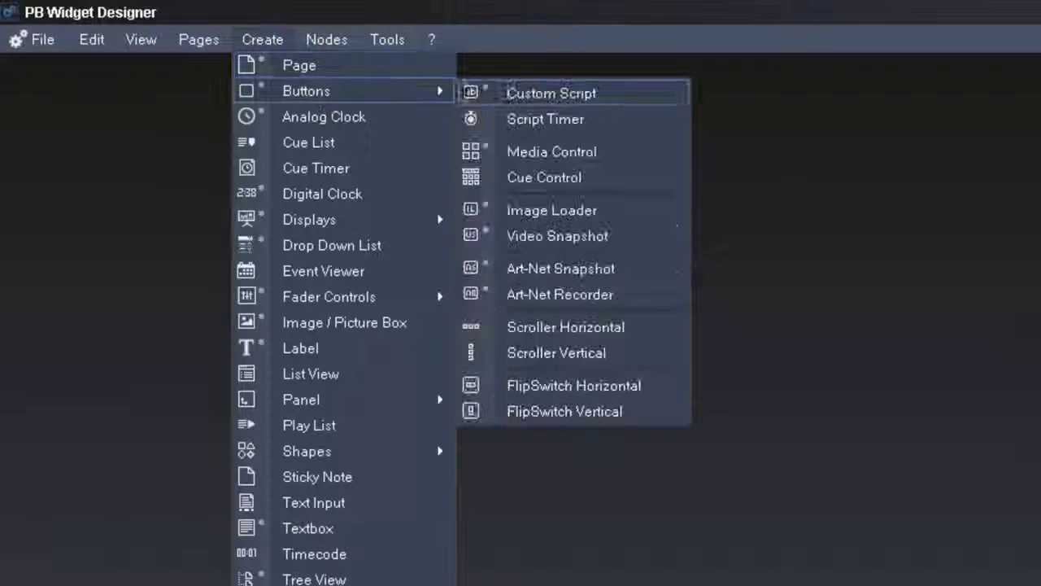
{"action": "left_click", "coordinate": [525, 91]}
{"action": "left_click", "coordinate": [827, 339]}
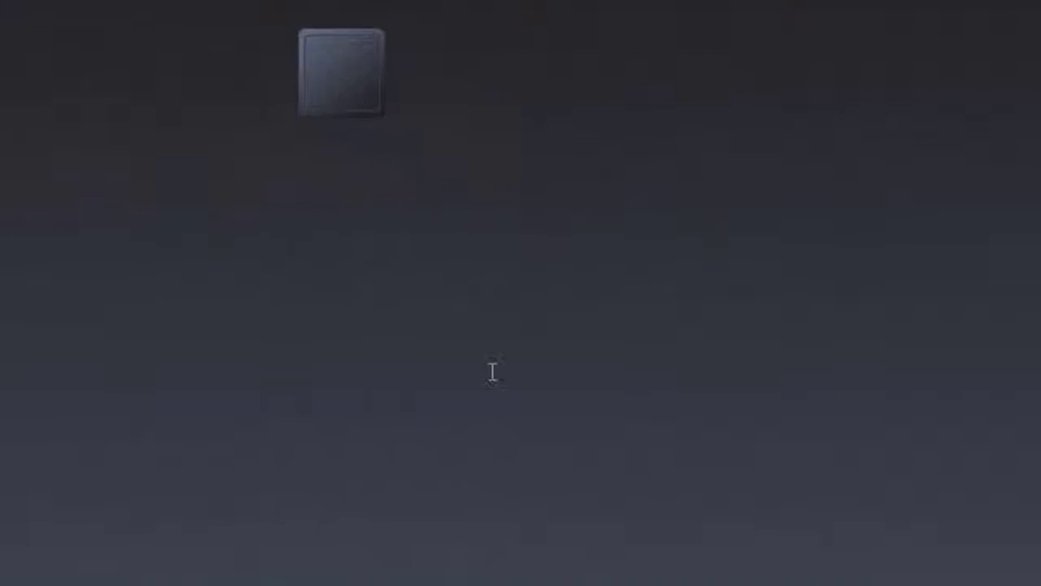
Step: Set the button's on-click script to ResourceCanvasClearByID,1,1 in Item Properties
{"action": "right_click", "coordinate": [495, 376]}
{"action": "left_click", "coordinate": [486, 398]}
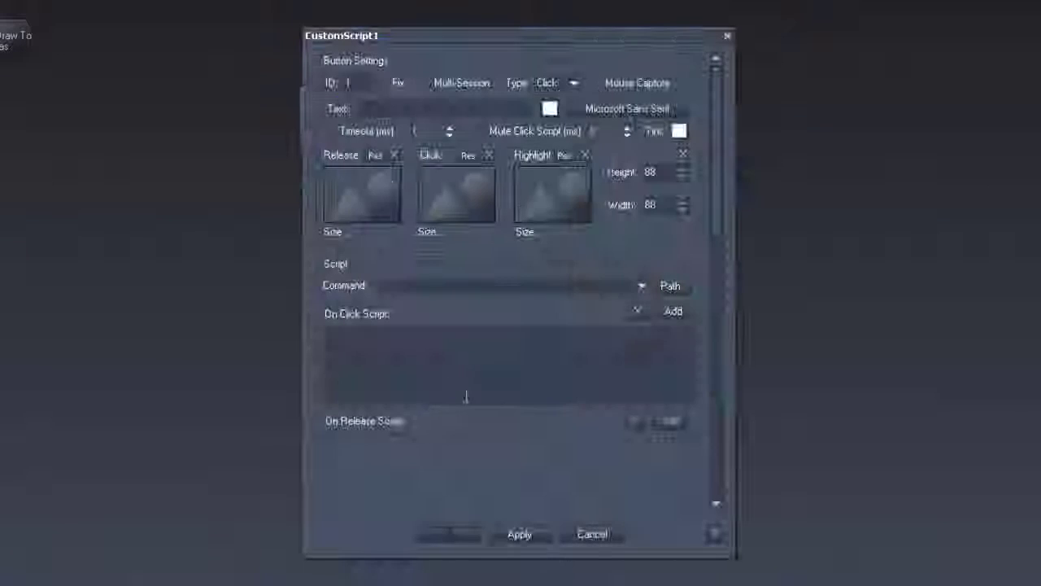
{"action": "left_click", "coordinate": [390, 344]}
{"action": "type", "text": "c"}
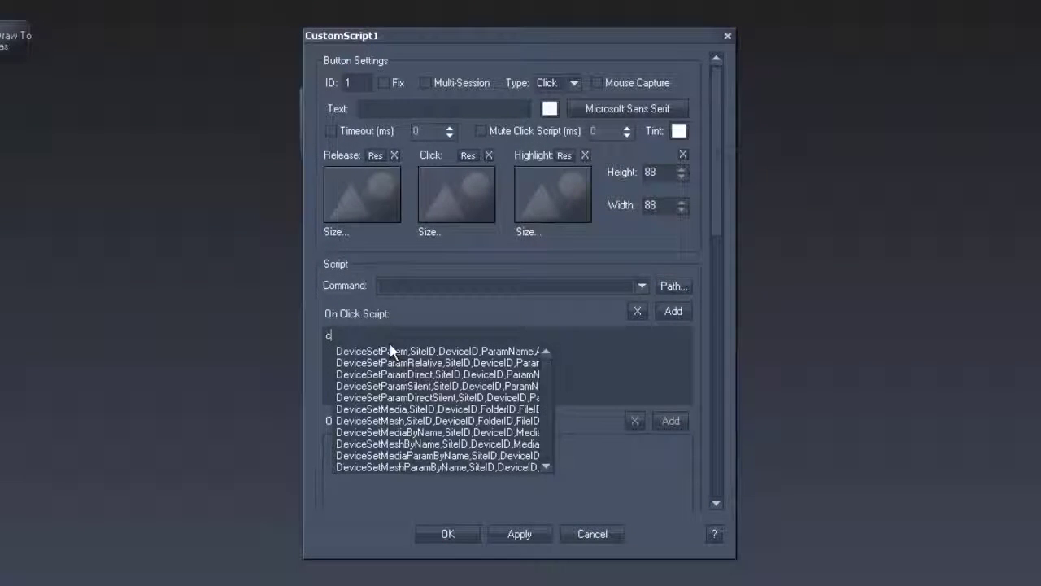
{"action": "type", "text": "anvas"}
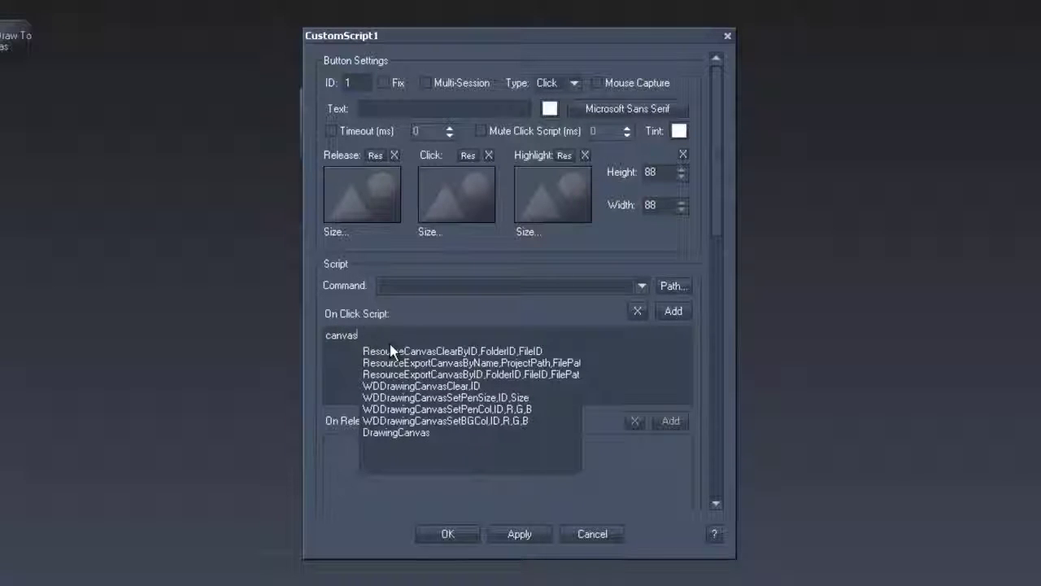
{"action": "double_click", "coordinate": [391, 351]}
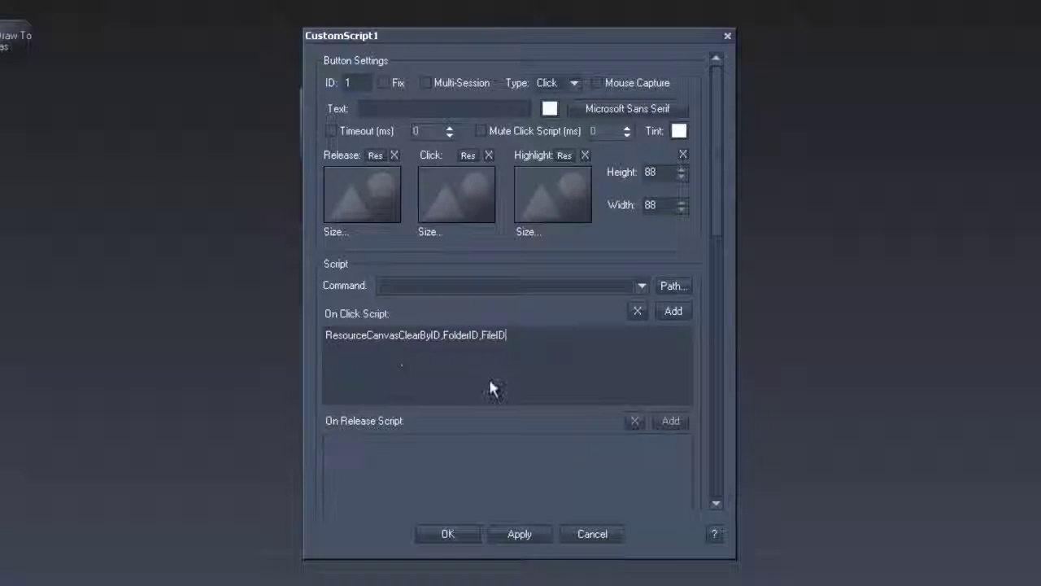
{"action": "key", "text": "BackSpace"}
{"action": "key", "text": "BackSpace"}
{"action": "key", "text": "BackSpace"}
{"action": "key", "text": "BackSpace"}
{"action": "key", "text": "BackSpace"}
{"action": "key", "text": "BackSpace"}
{"action": "type", "text": "1"}
{"action": "key", "text": "BackSpace"}
{"action": "key", "text": "BackSpace"}
{"action": "key", "text": "BackSpace"}
{"action": "key", "text": "BackSpace"}
{"action": "key", "text": "BackSpace"}
{"action": "key", "text": "BackSpace"}
{"action": "key", "text": "BackSpace"}
{"action": "key", "text": "BackSpace"}
{"action": "type", "text": "1"}
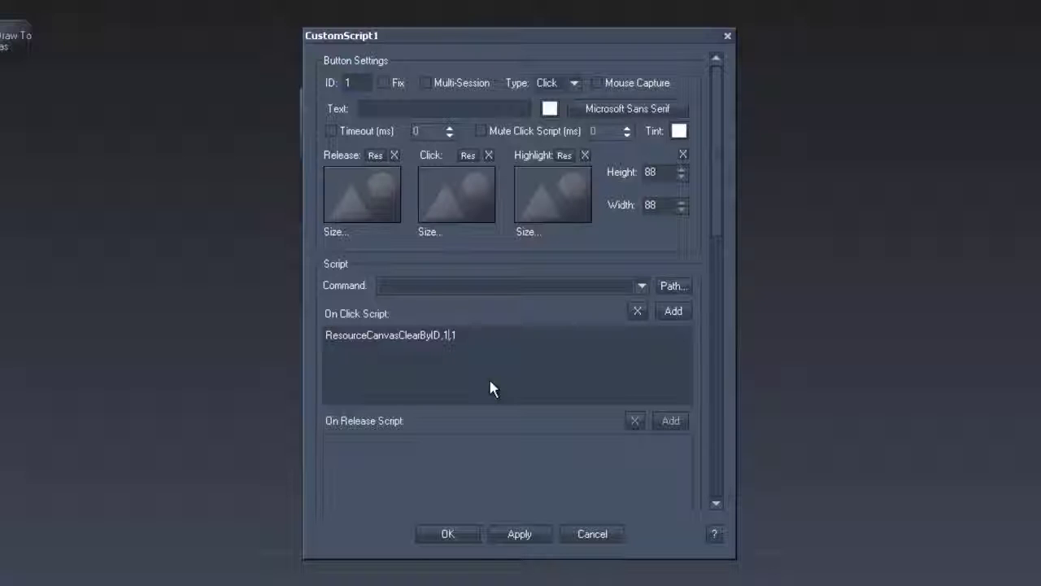
{"action": "left_click", "coordinate": [435, 530]}
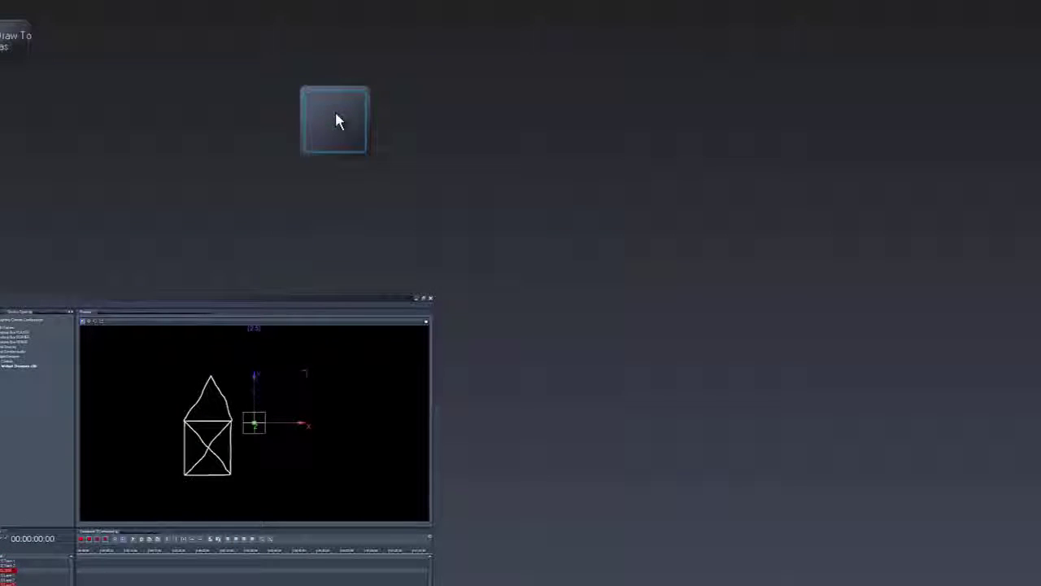
Step: Press the new script button to wipe the house drawing from the canvas
{"action": "left_click", "coordinate": [337, 116]}
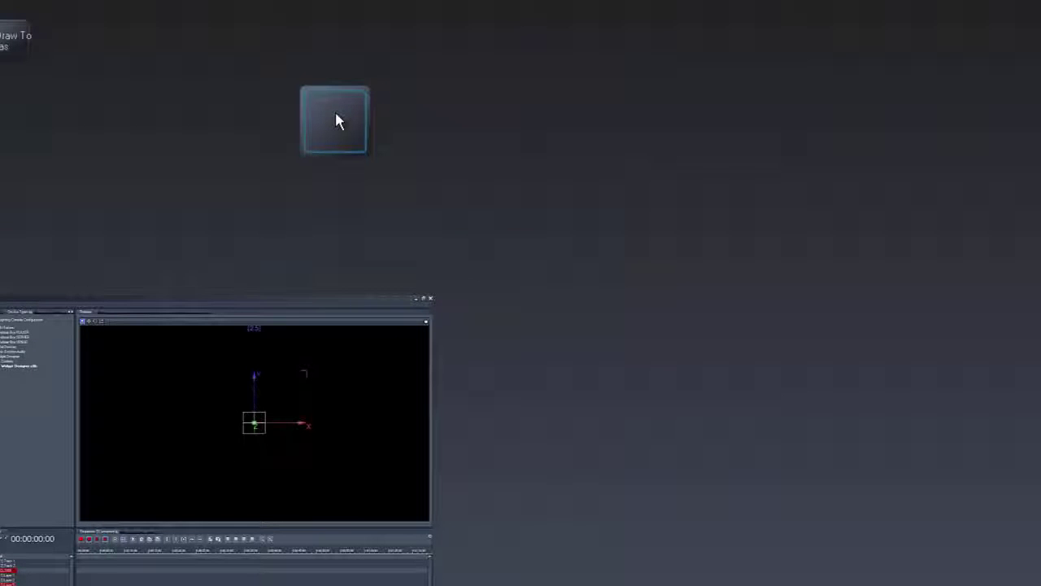